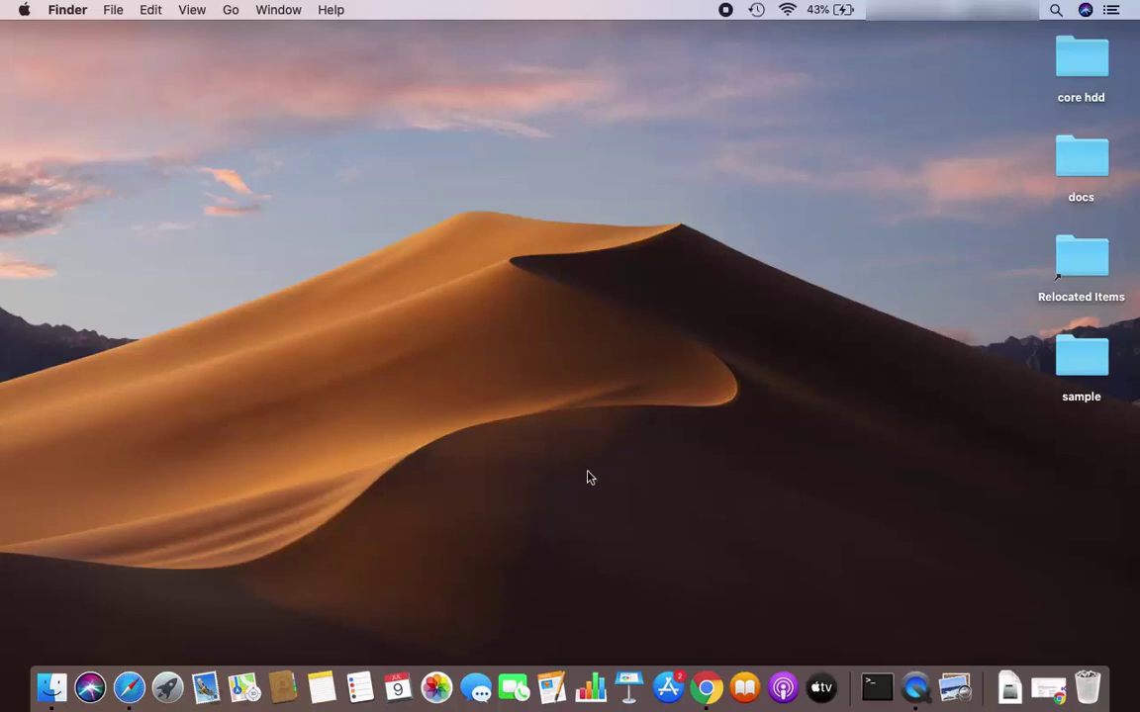
# Restore the Chrome window with the Google results for 'visual studio' from the Dock
pyautogui.click(1047, 687)
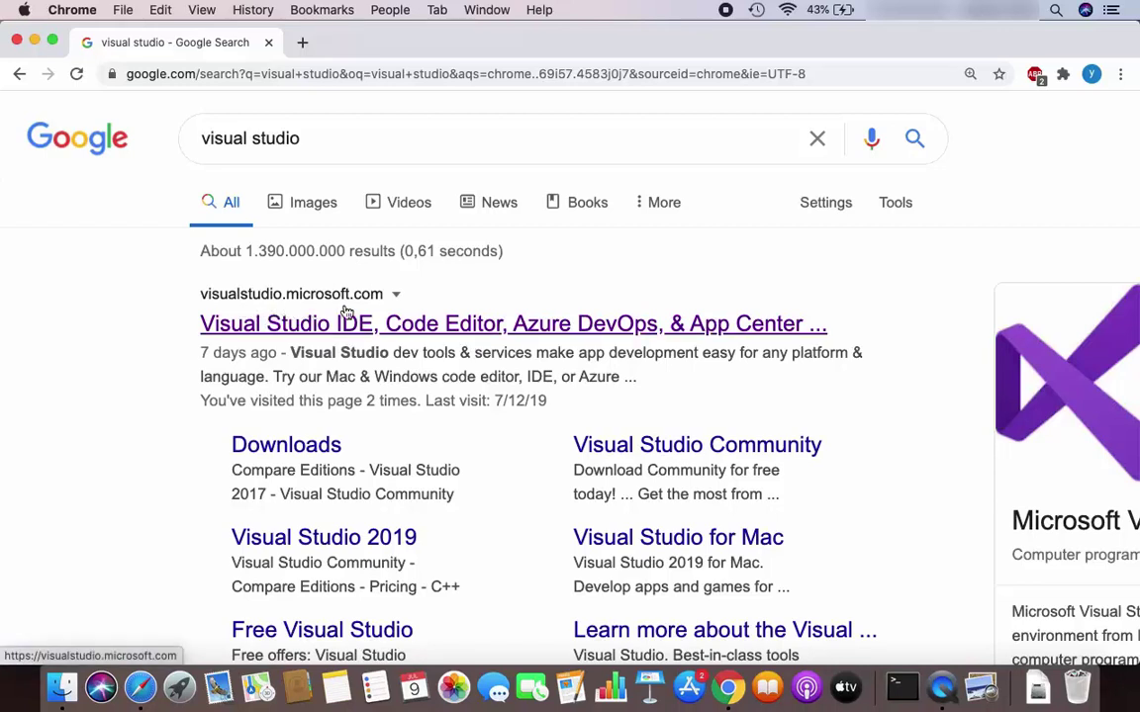
# Open the visualstudio.microsoft.com result and scroll down to the Download buttons
pyautogui.click(399, 327)
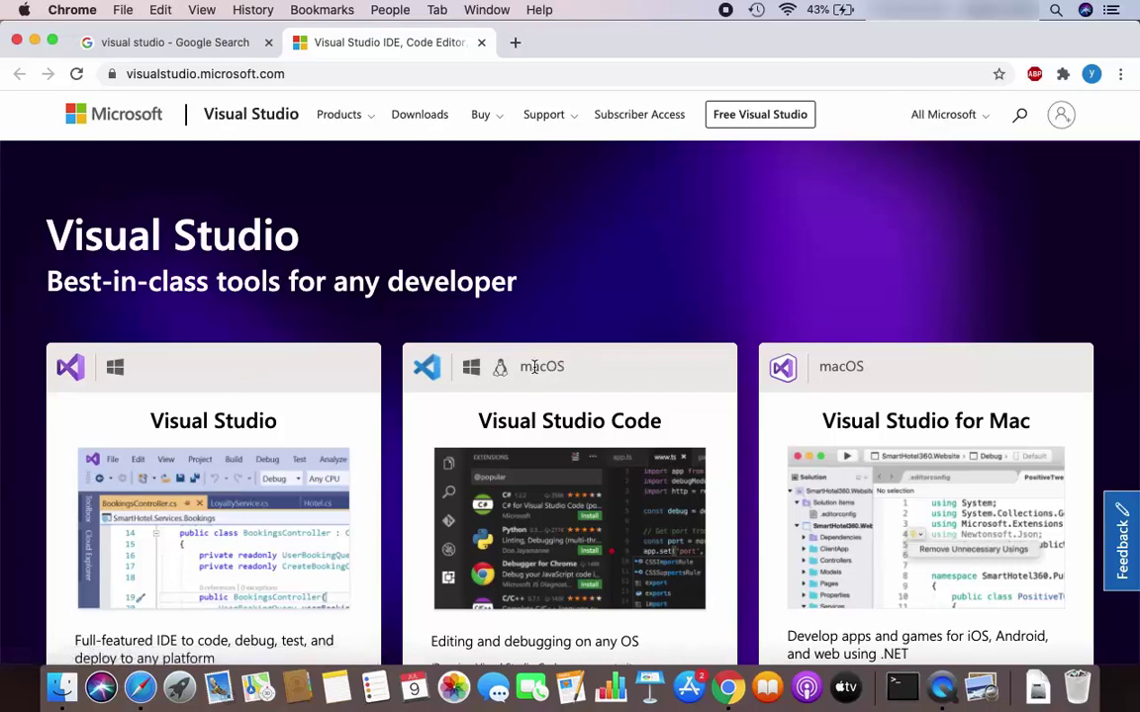
pyautogui.scroll(-3, 535, 367)
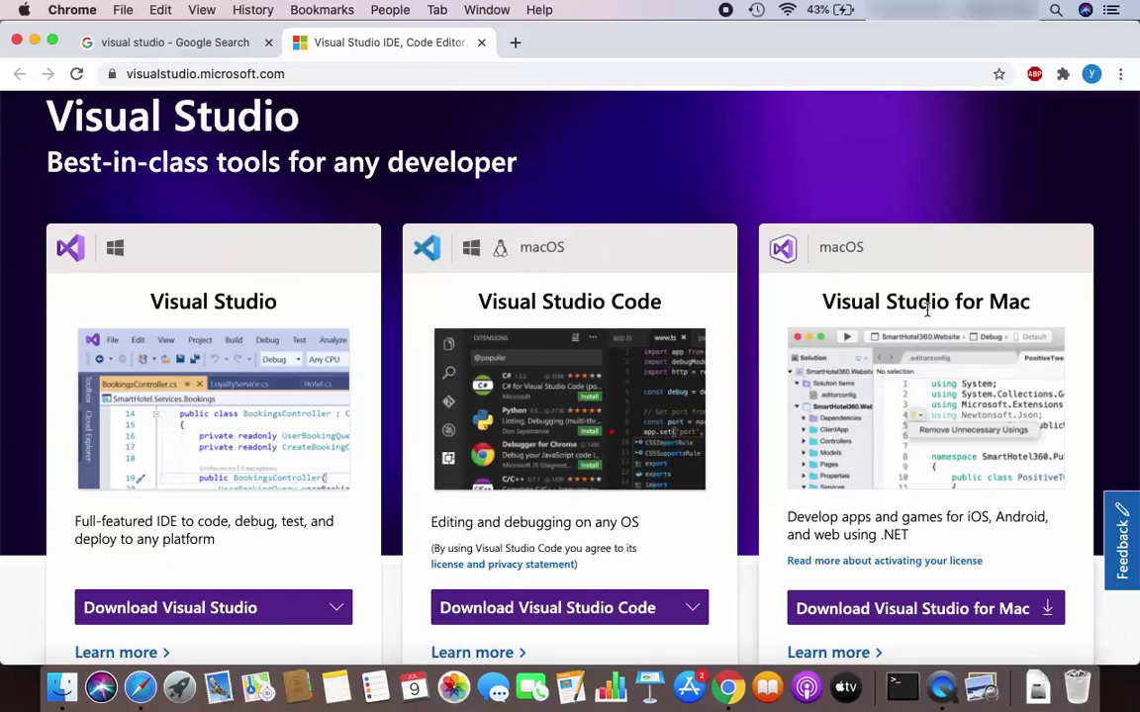
pyautogui.scroll(-1, 933, 309)
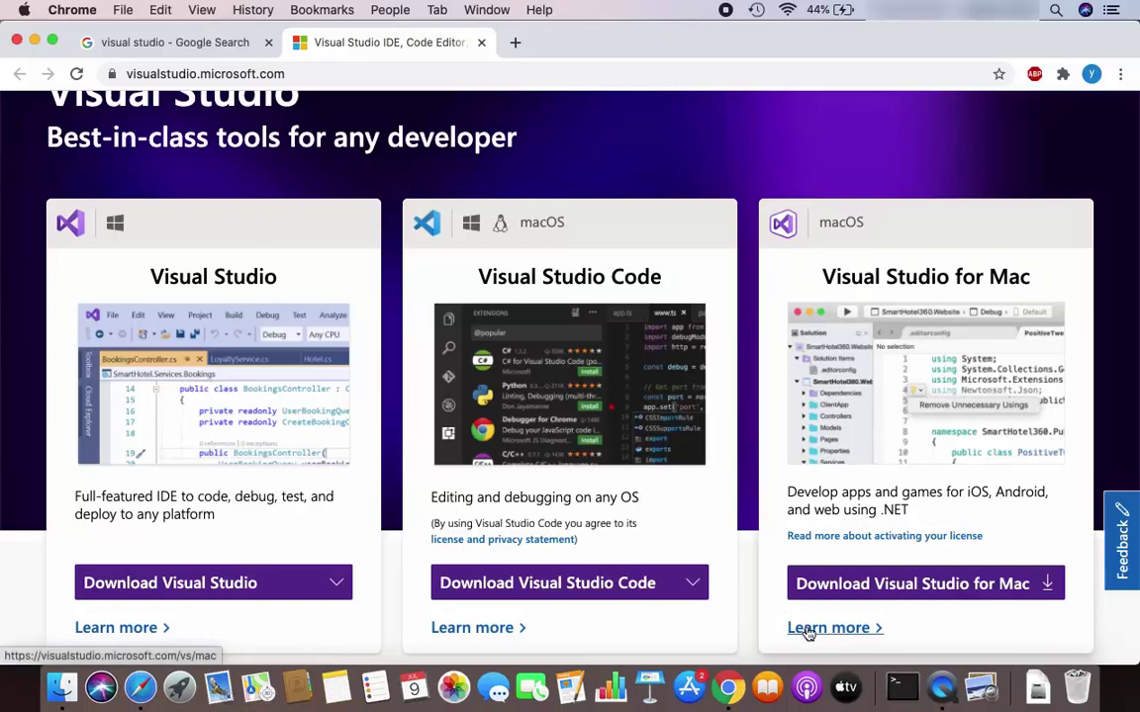
# Download the Visual Studio for Mac .dmg, open it, and minimize Chrome
pyautogui.click(888, 591)
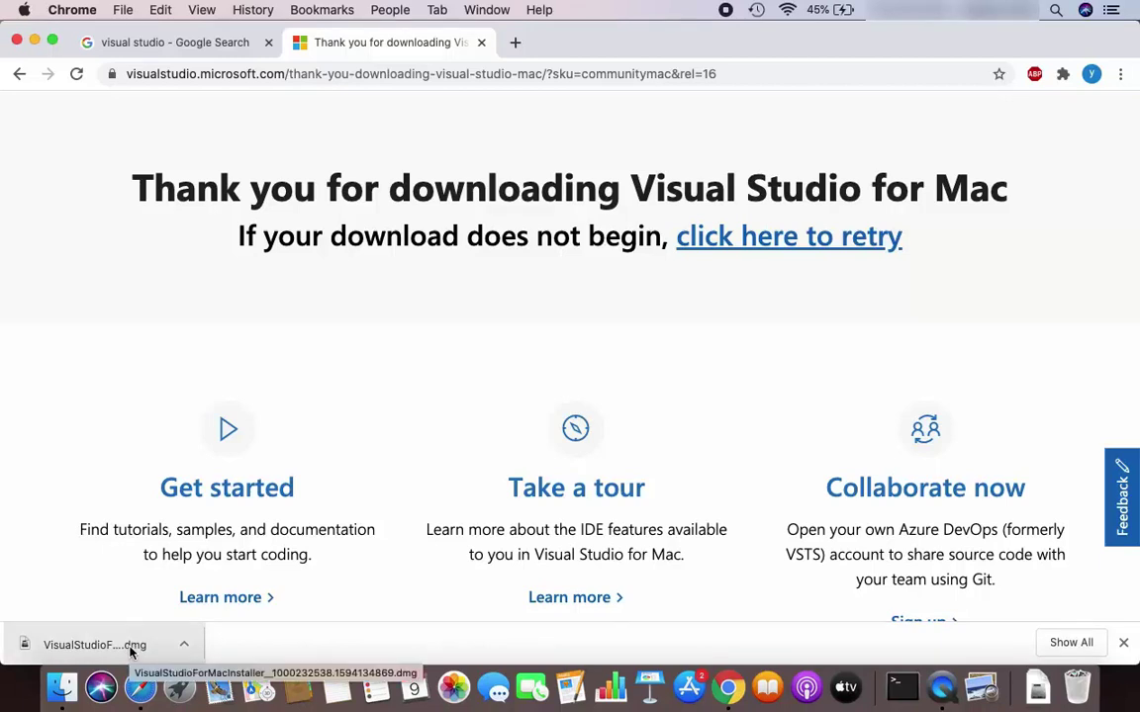
pyautogui.click(129, 651)
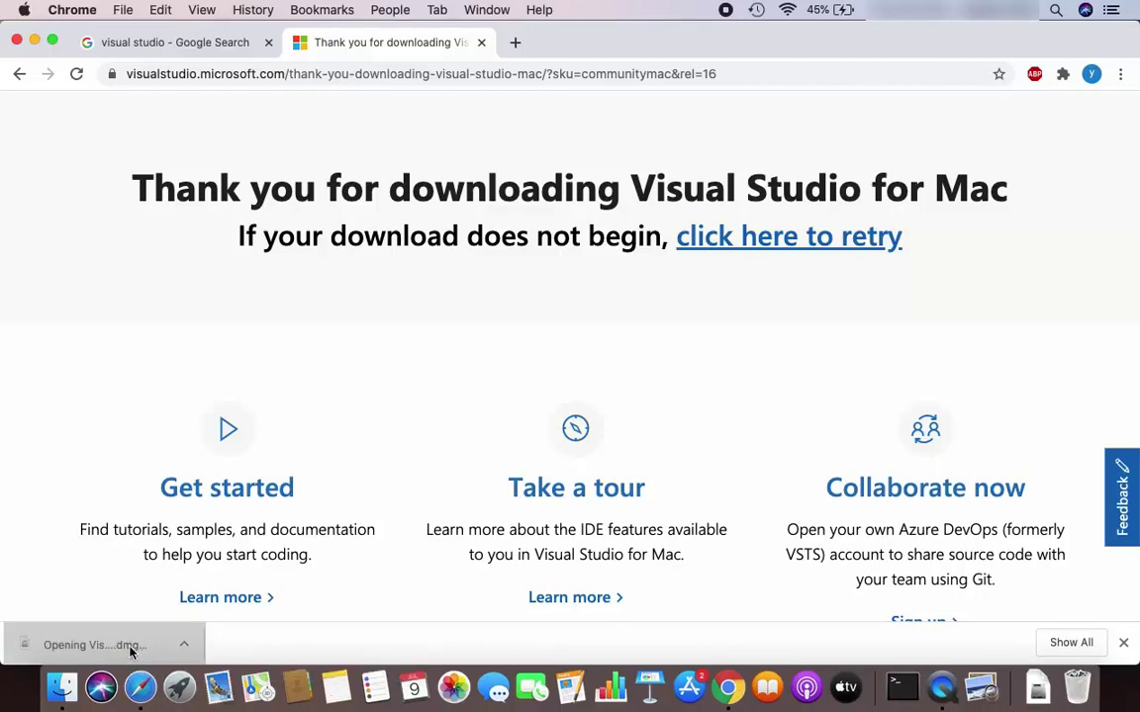
pyautogui.click(35, 39)
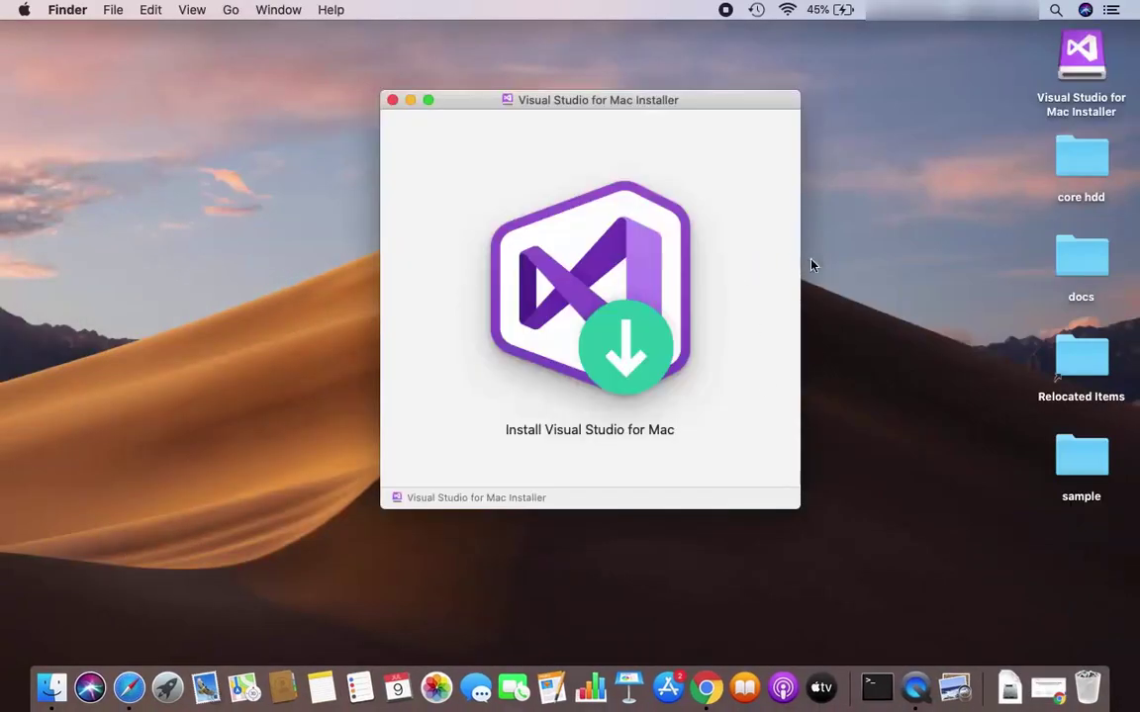
# Launch Install Visual Studio for Mac from the disk image, approving the internet-download warning
pyautogui.click(606, 287)
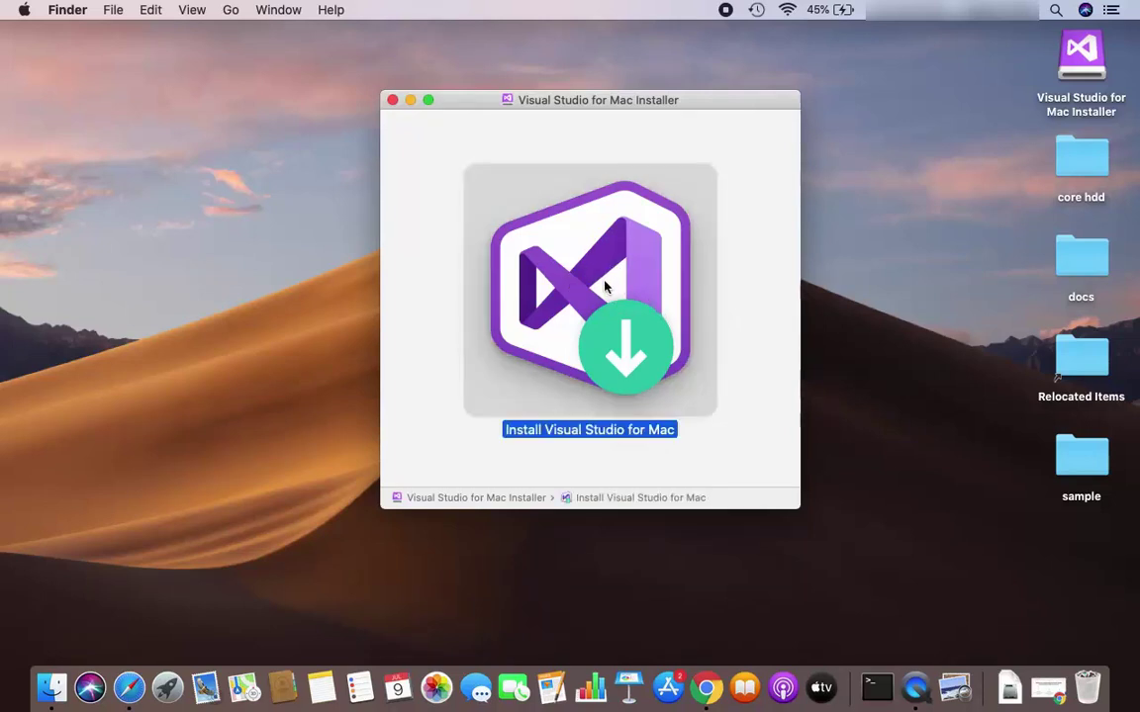
pyautogui.doubleClick(606, 295)
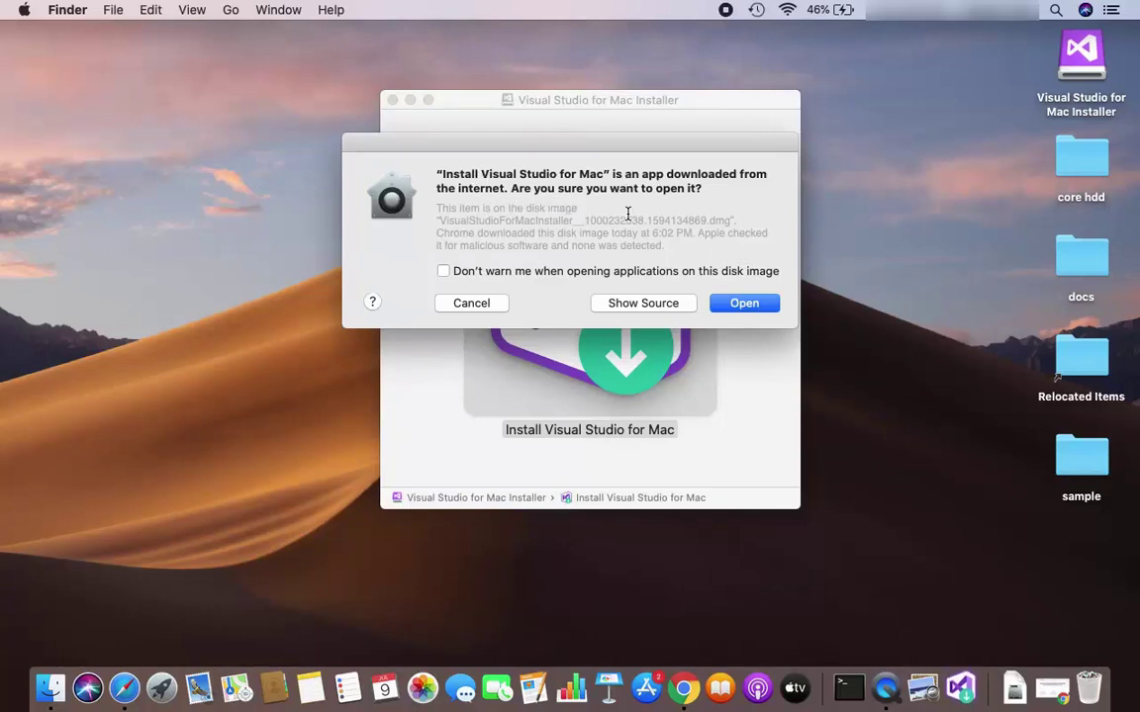
pyautogui.click(746, 305)
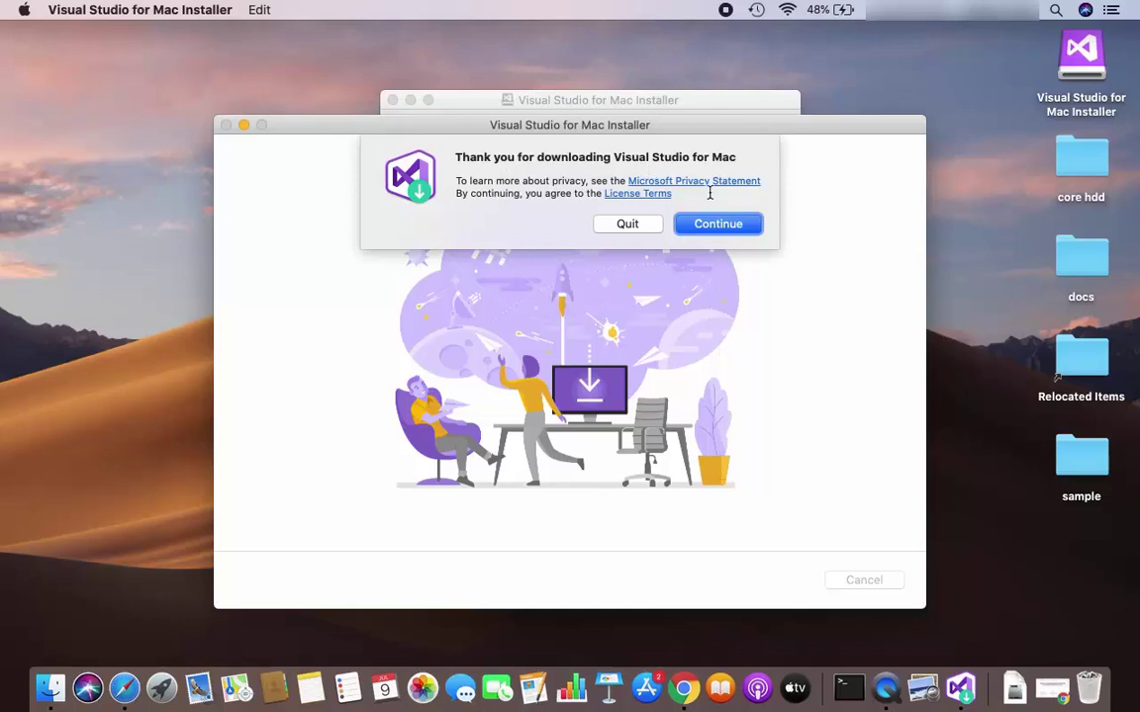
# Accept the terms and untick Android, leaving only .NET Core at 995 MB
pyautogui.click(719, 225)
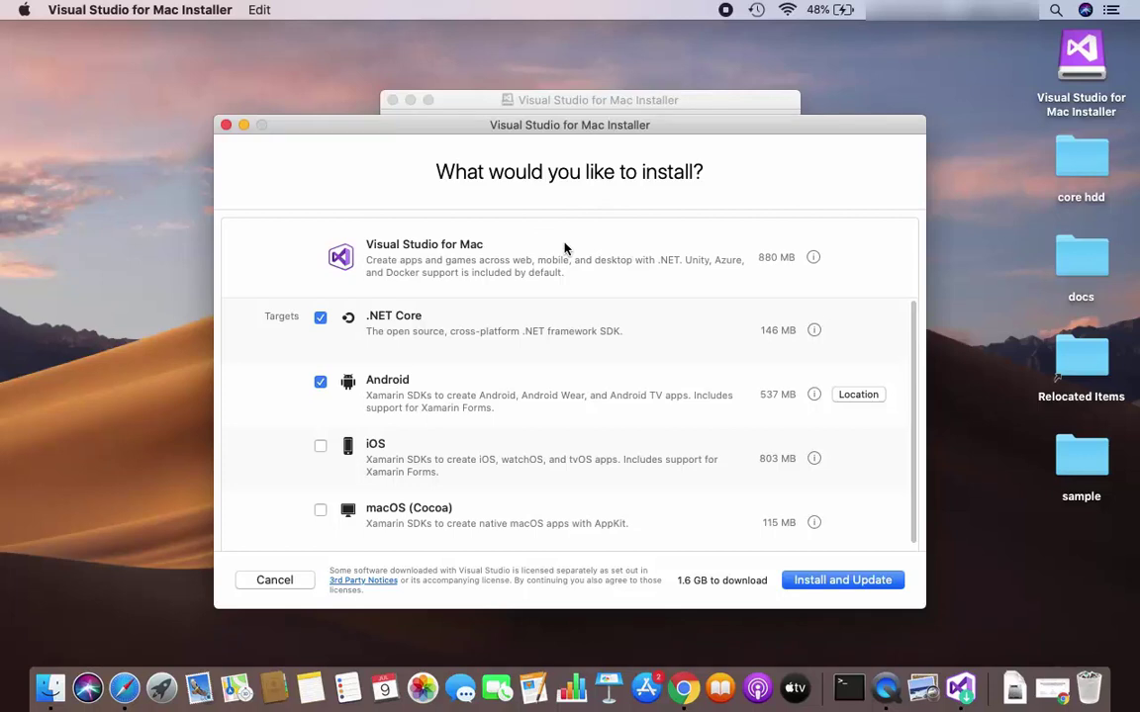
pyautogui.scroll(-2, 506, 408)
pyautogui.scroll(2, 505, 408)
pyautogui.click(320, 383)
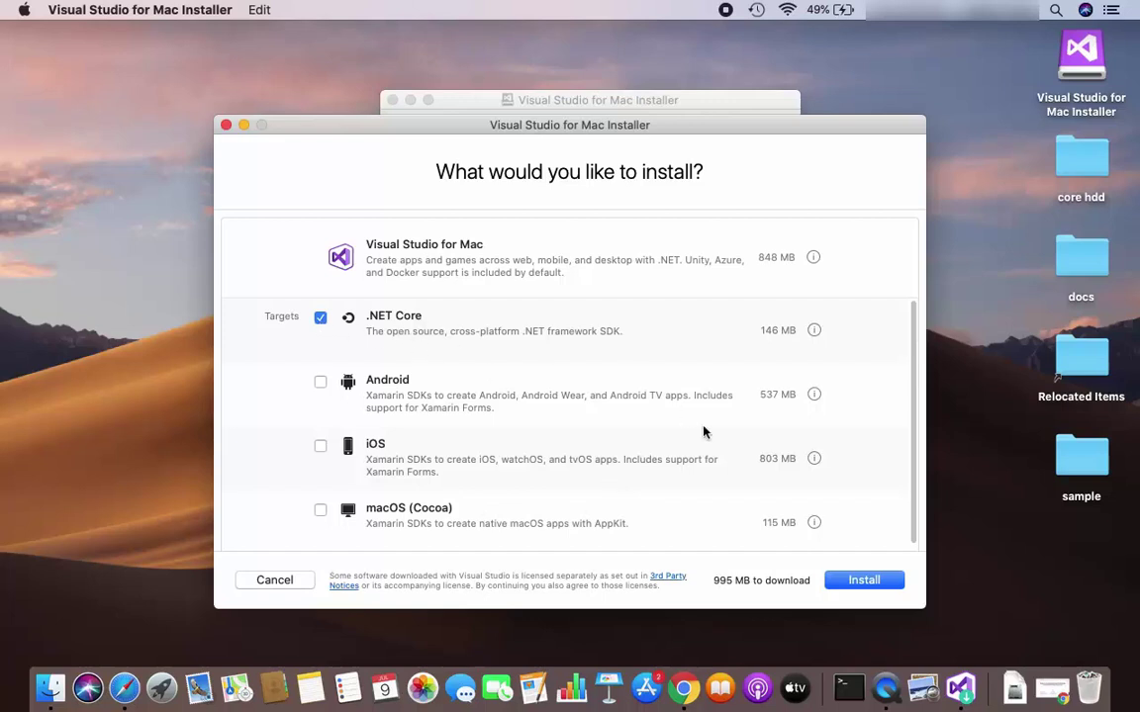
# Start the .NET Core installation and authorize it with the admin account password
pyautogui.click(863, 581)
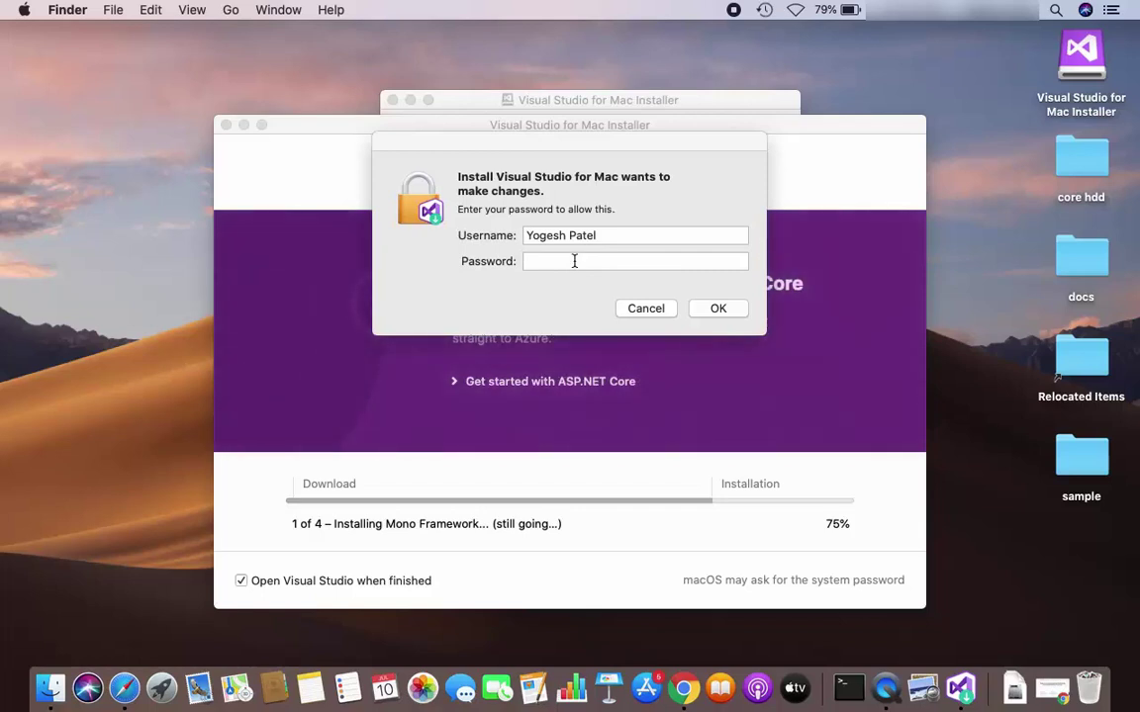
pyautogui.click(574, 261)
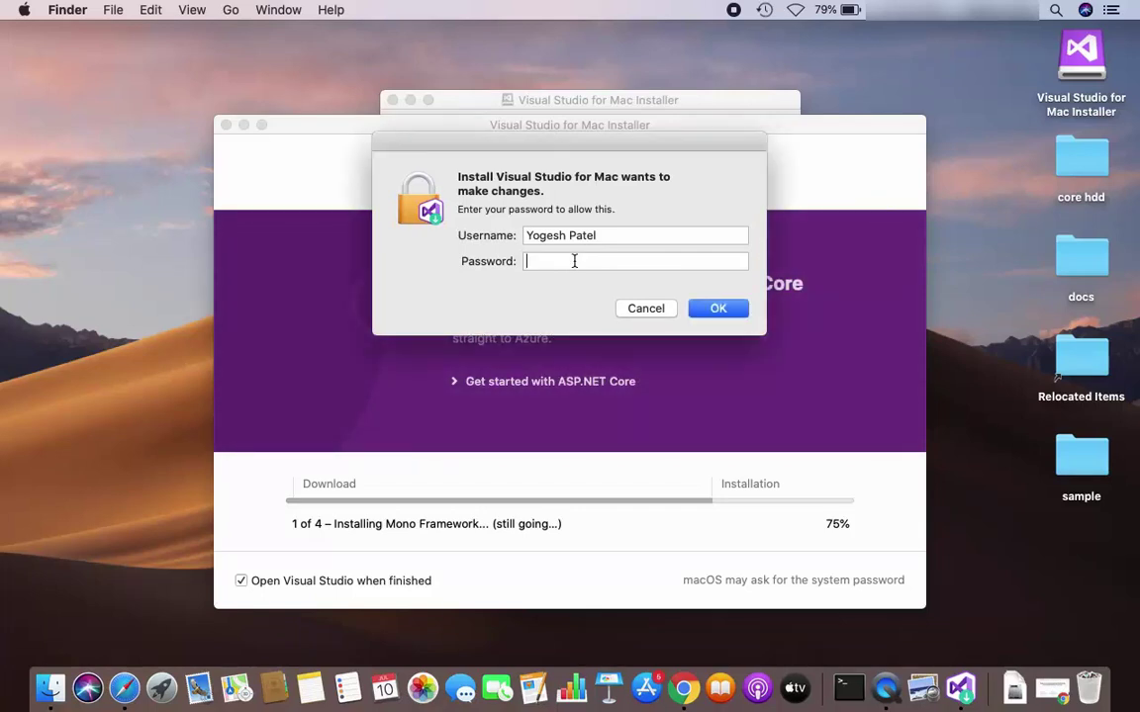
pyautogui.write('••••••')
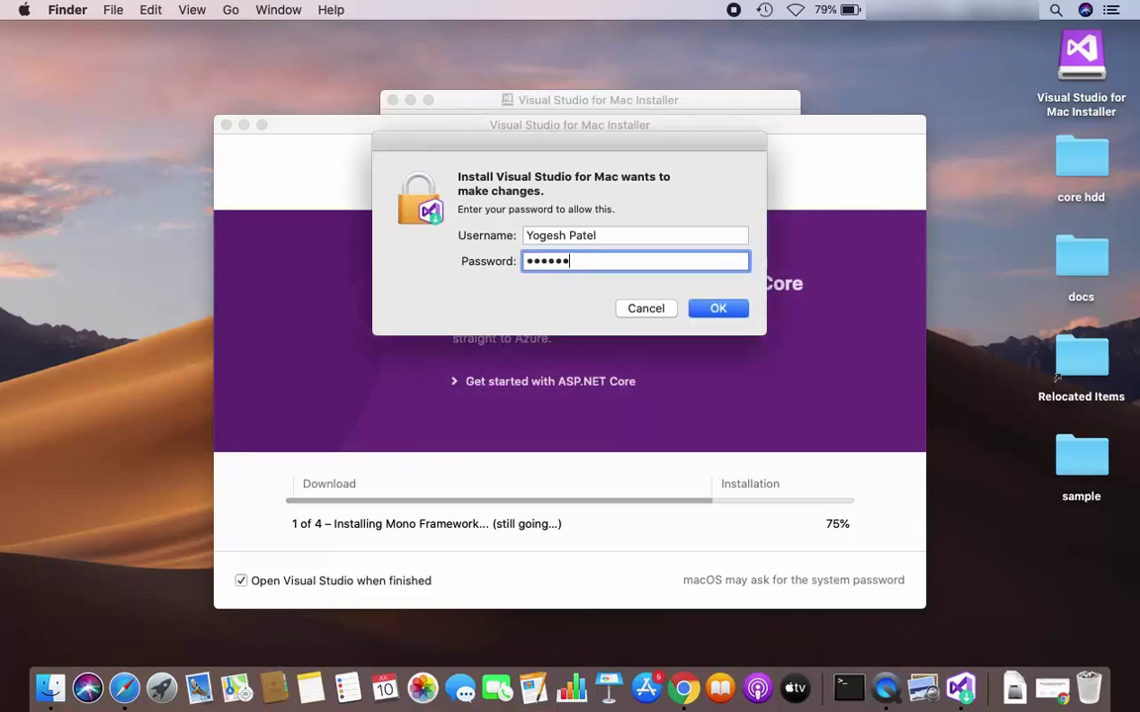
pyautogui.click(735, 310)
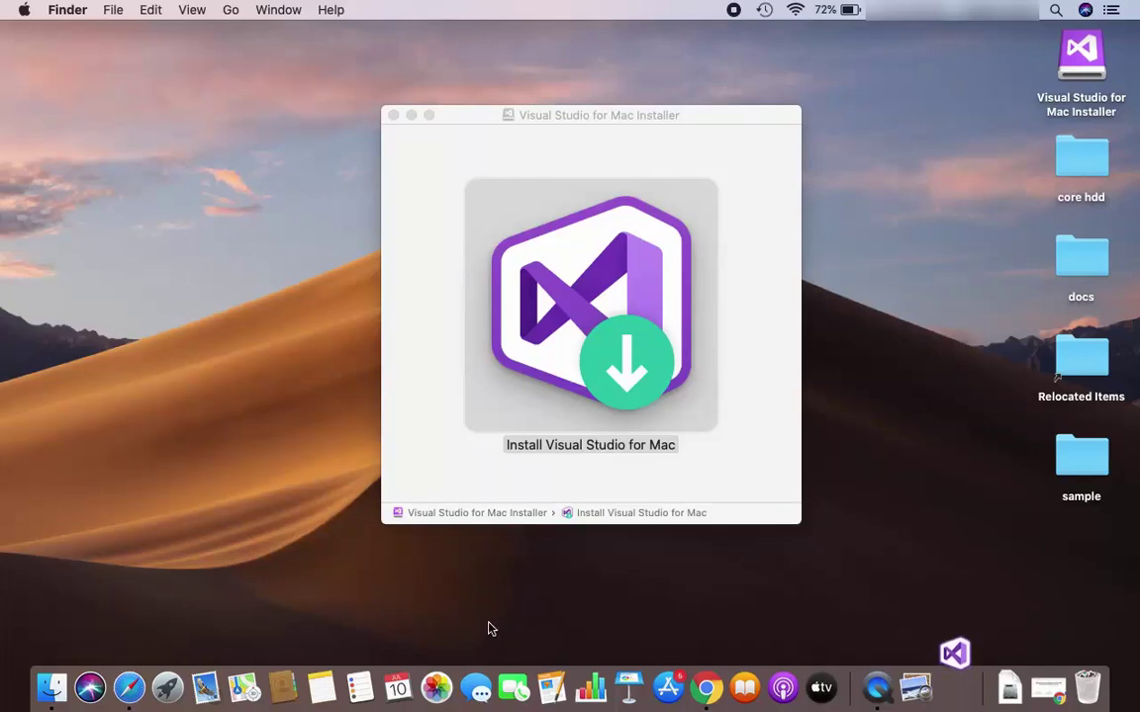
# Launch Visual Studio from the second page of Launchpad
pyautogui.click(168, 690)
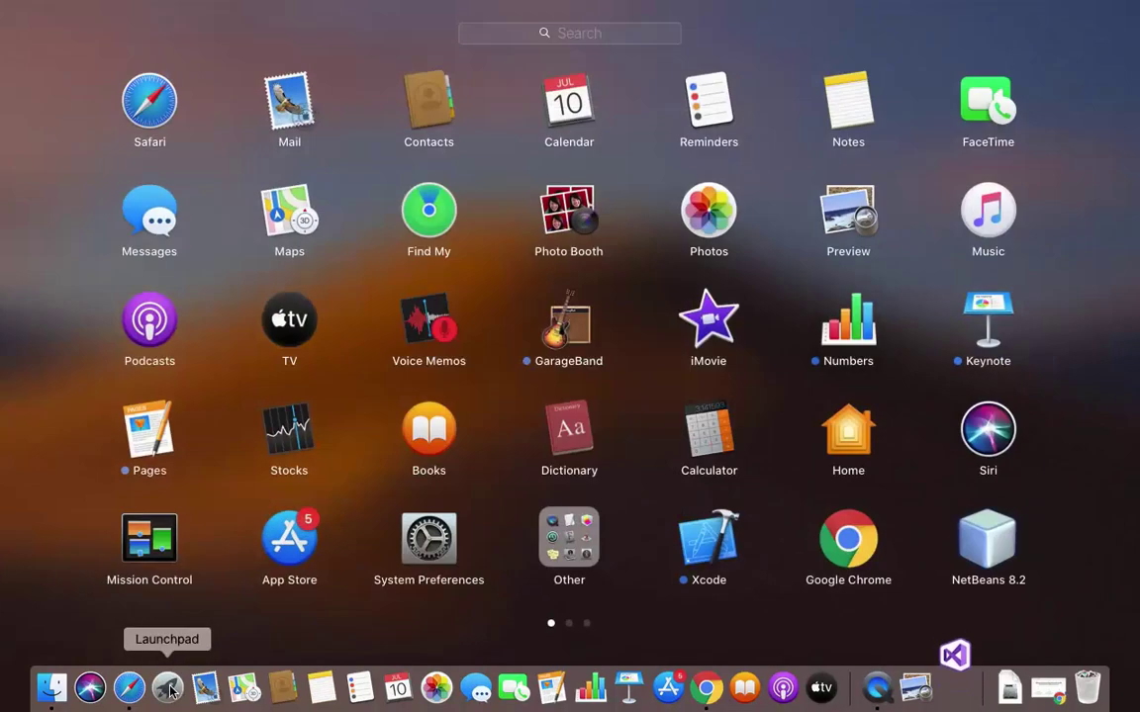
pyautogui.hscroll(3, 829, 445)
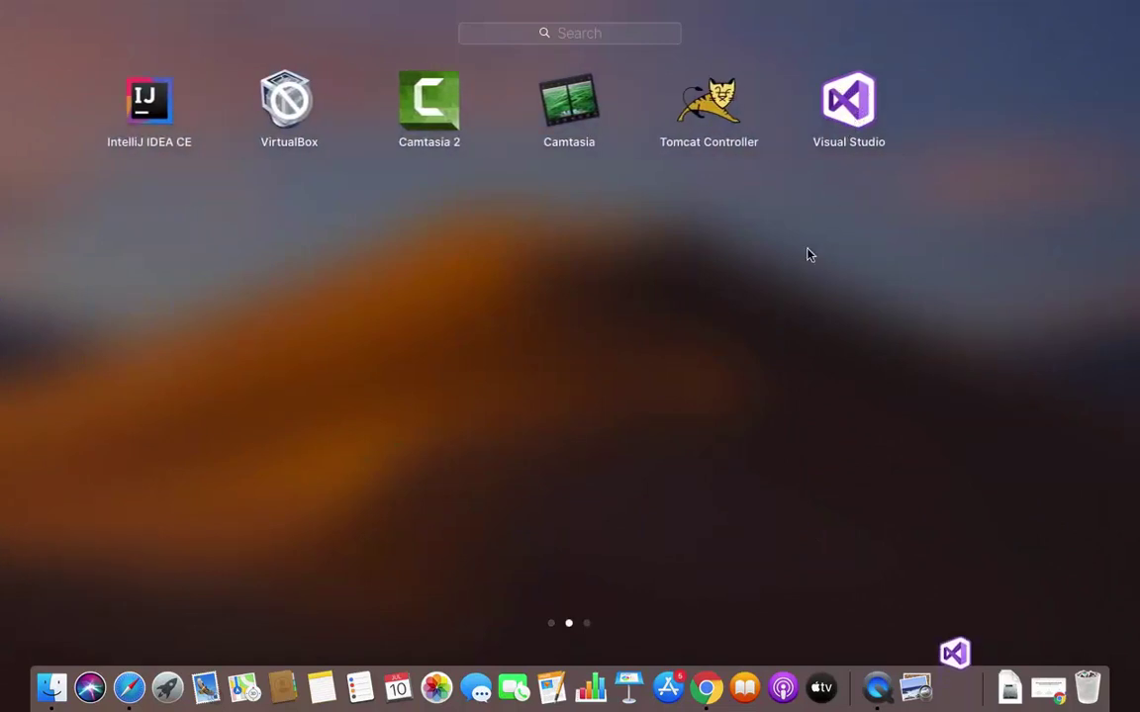
pyautogui.click(793, 280)
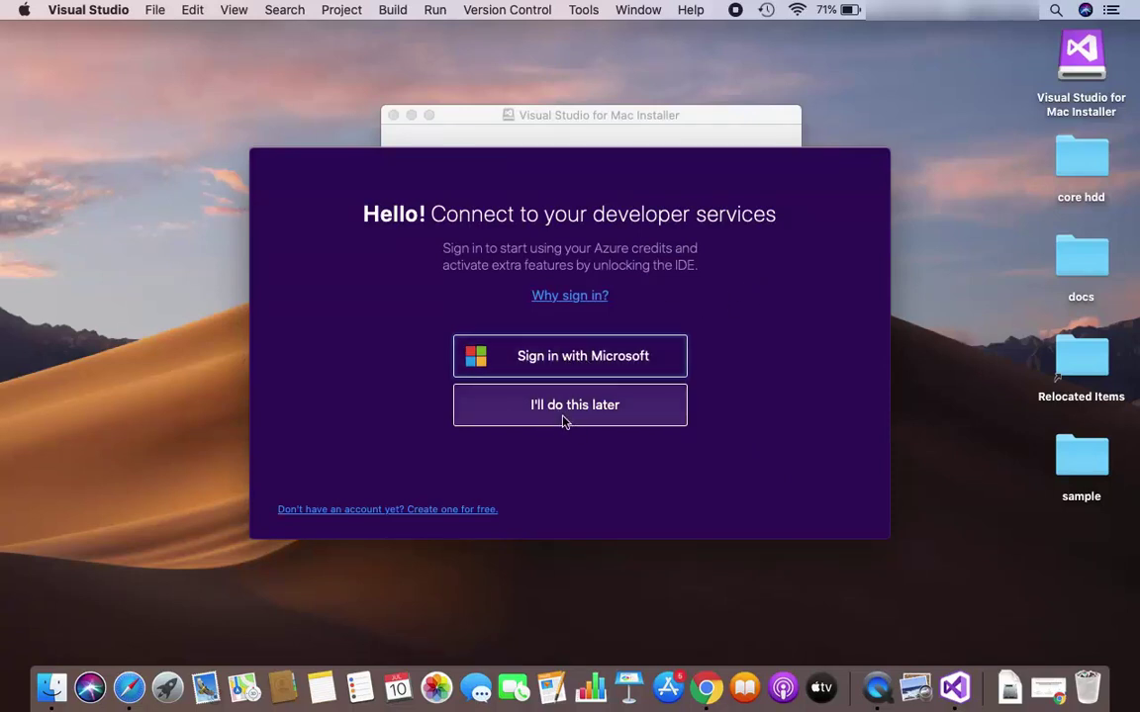
# Skip sign-in and continue with the Visual Studio for Mac keyboard shortcuts
pyautogui.click(556, 416)
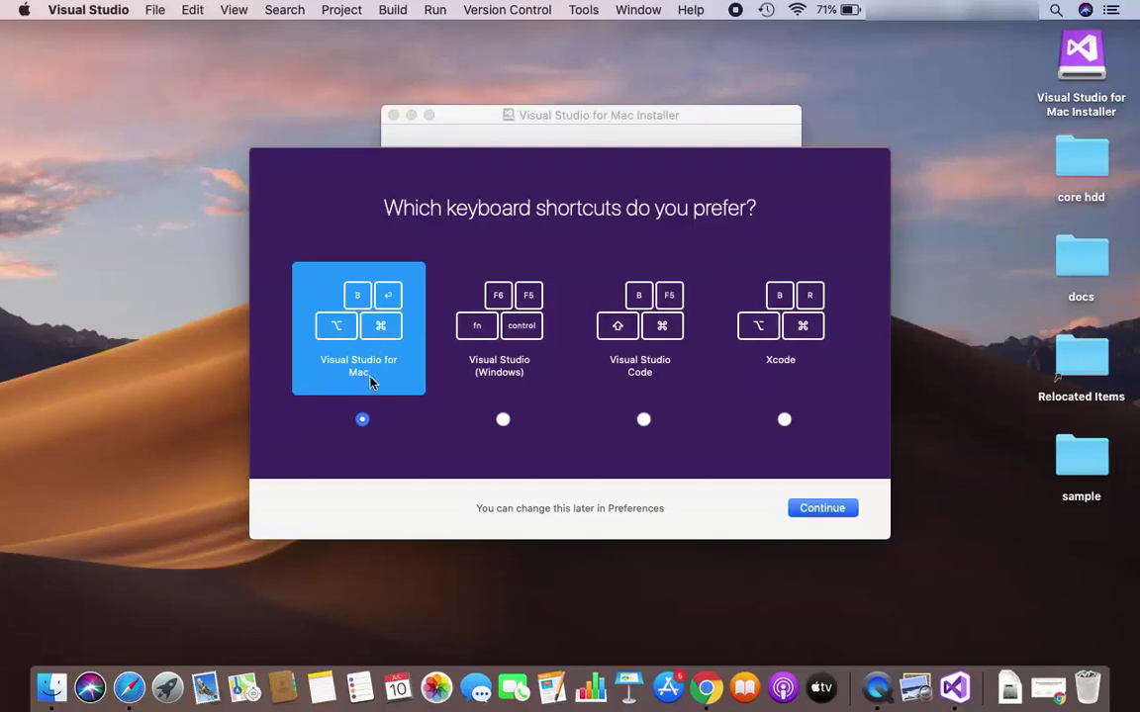
pyautogui.click(822, 509)
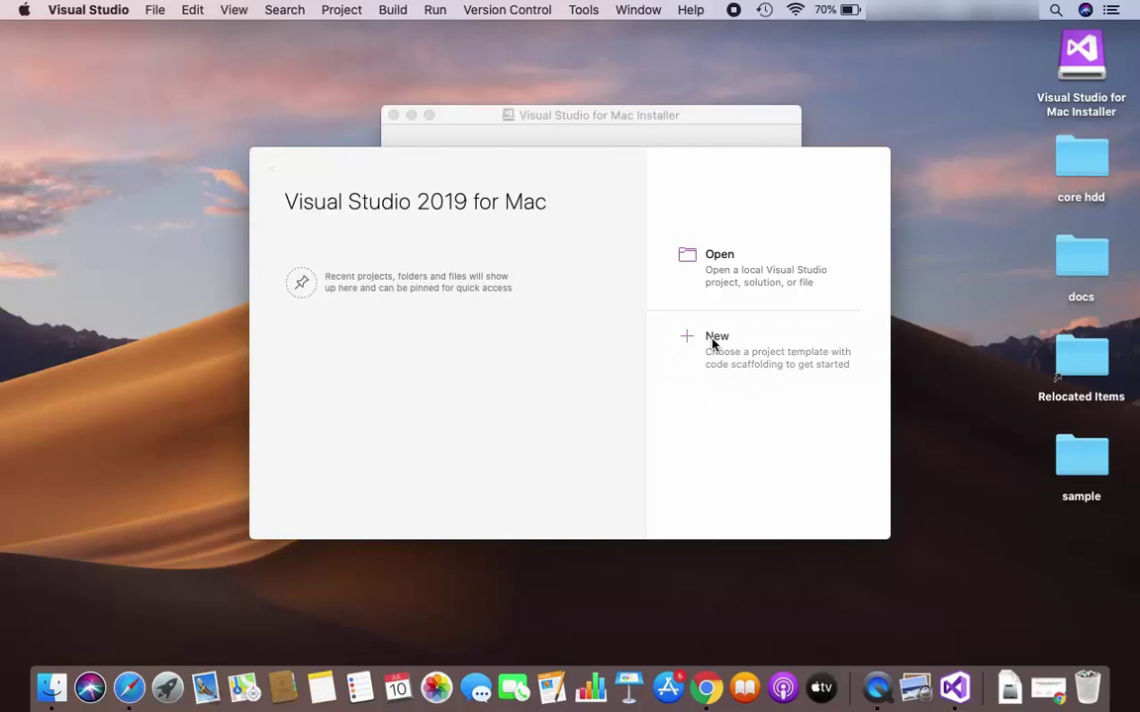
# Choose New in the Visual Studio 2019 for Mac start window to show project templates
pyautogui.click(713, 344)
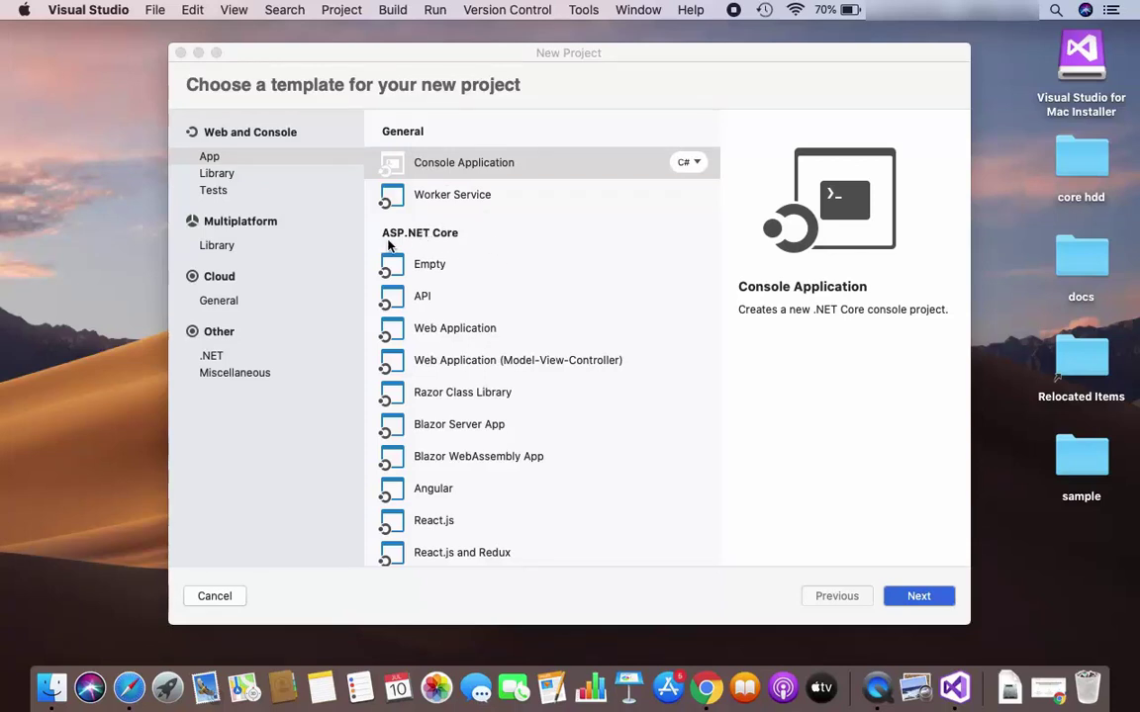
# Keep the General > Console Application (C#) template and continue to its configuration page
pyautogui.scroll(-2, 445, 326)
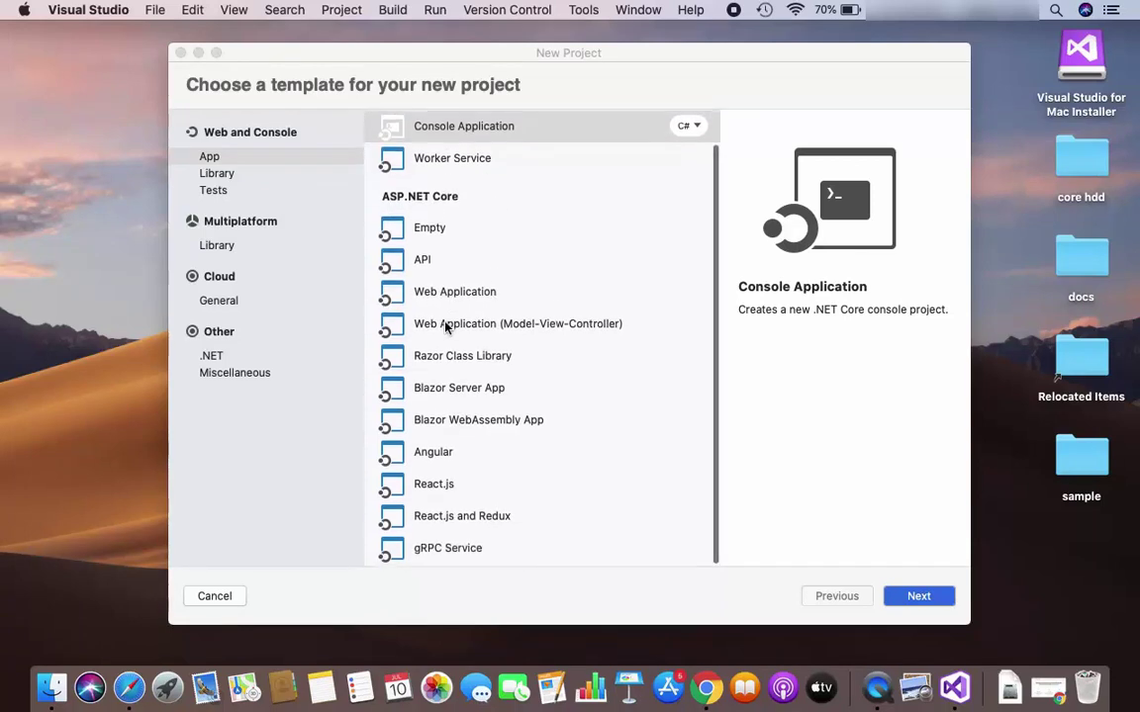
pyautogui.scroll(2, 445, 325)
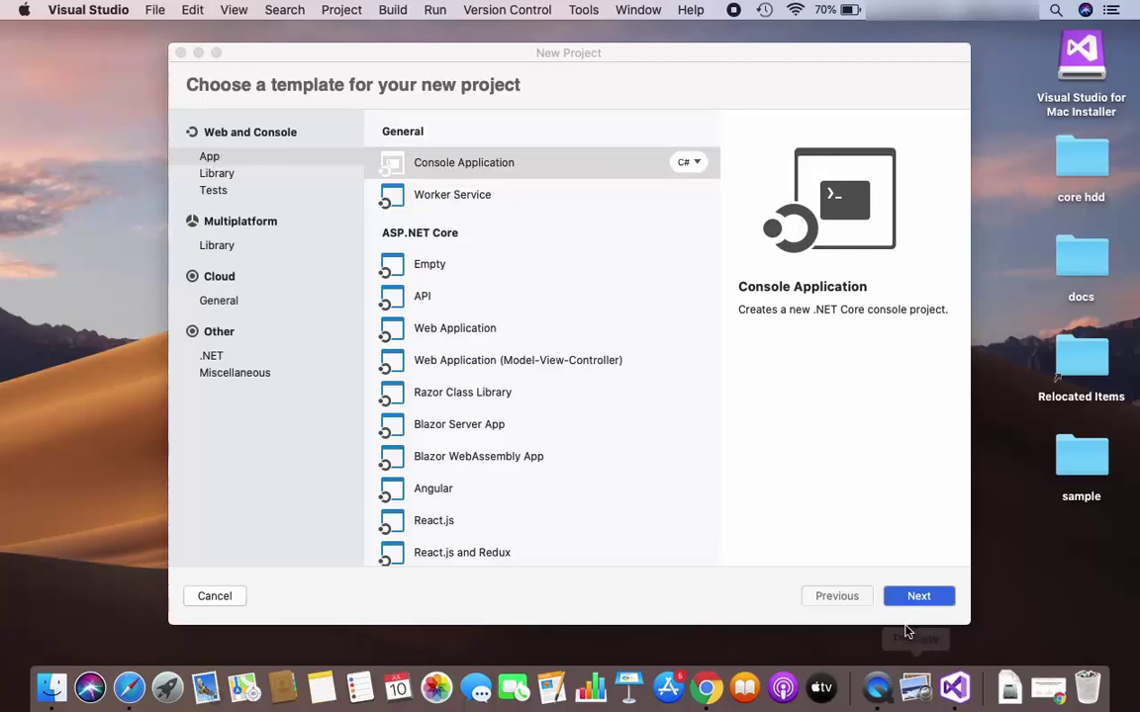
pyautogui.click(924, 599)
pyautogui.click(920, 597)
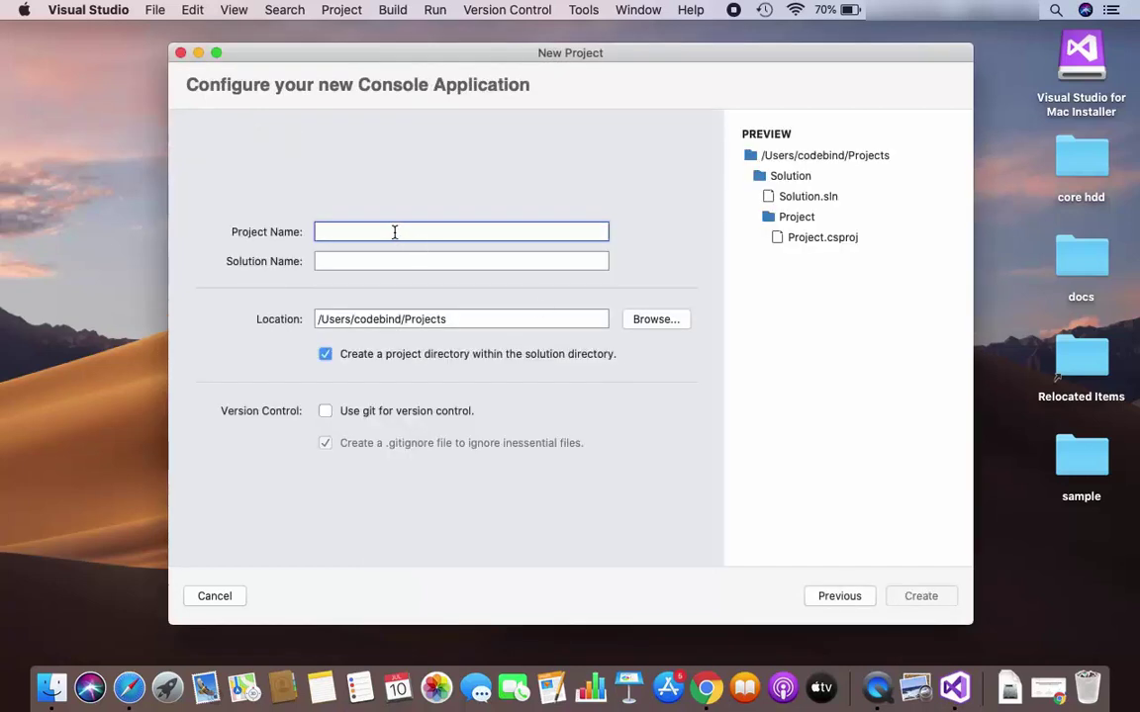
# Name the new console project HelloWorld and create it
pyautogui.write('Hello')
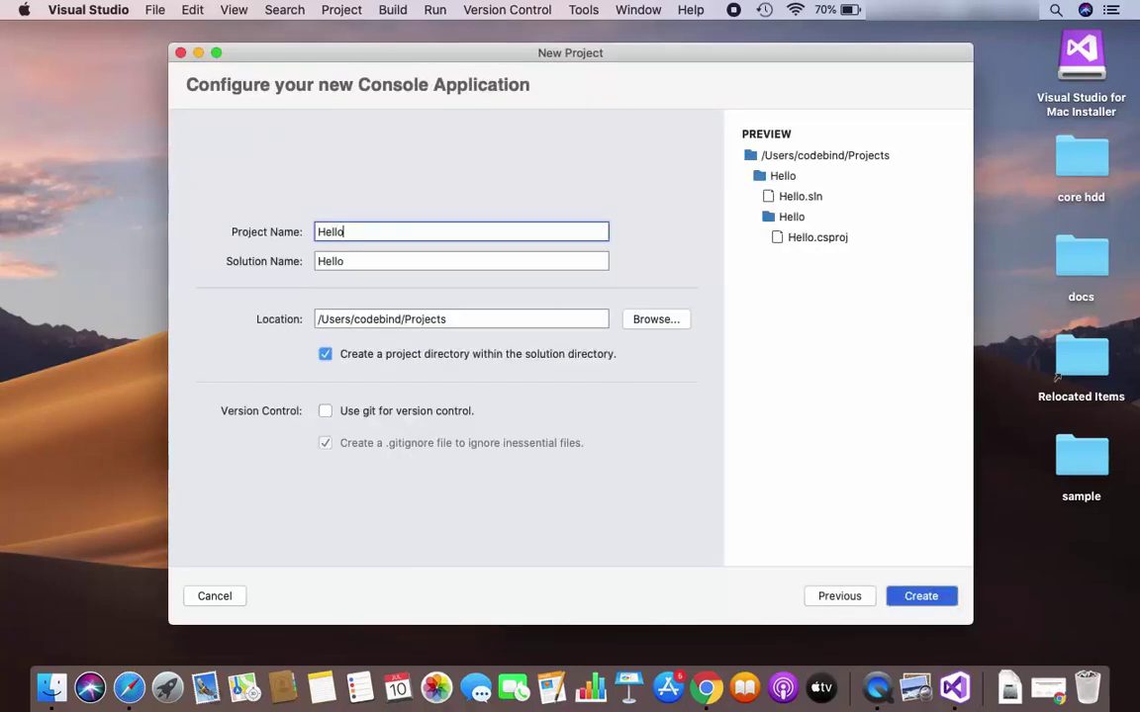
pyautogui.write('world')
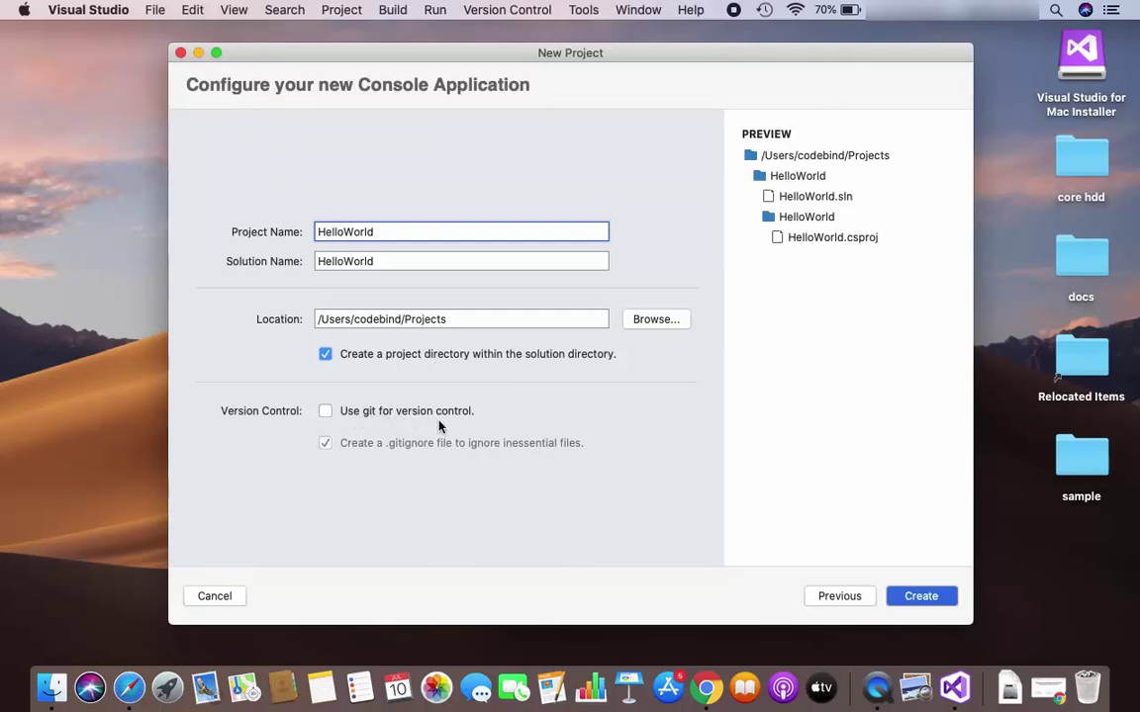
pyautogui.click(921, 597)
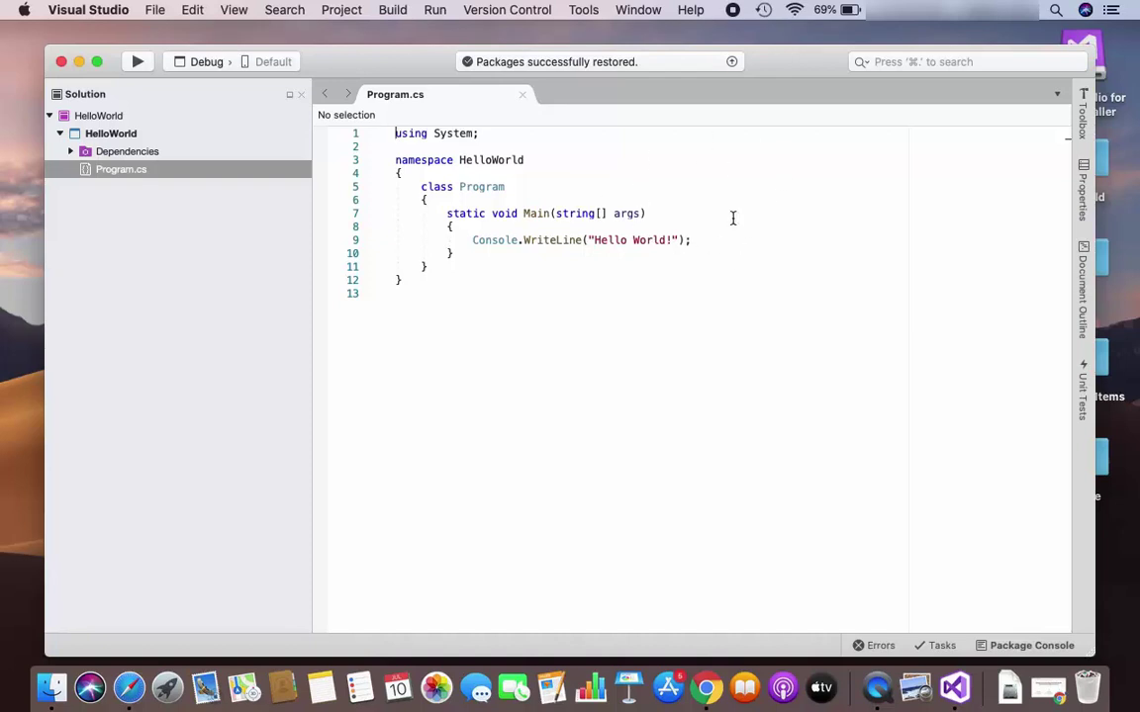
# Zoom the Visual Studio window so it fills the whole screen
pyautogui.doubleClick(781, 57)
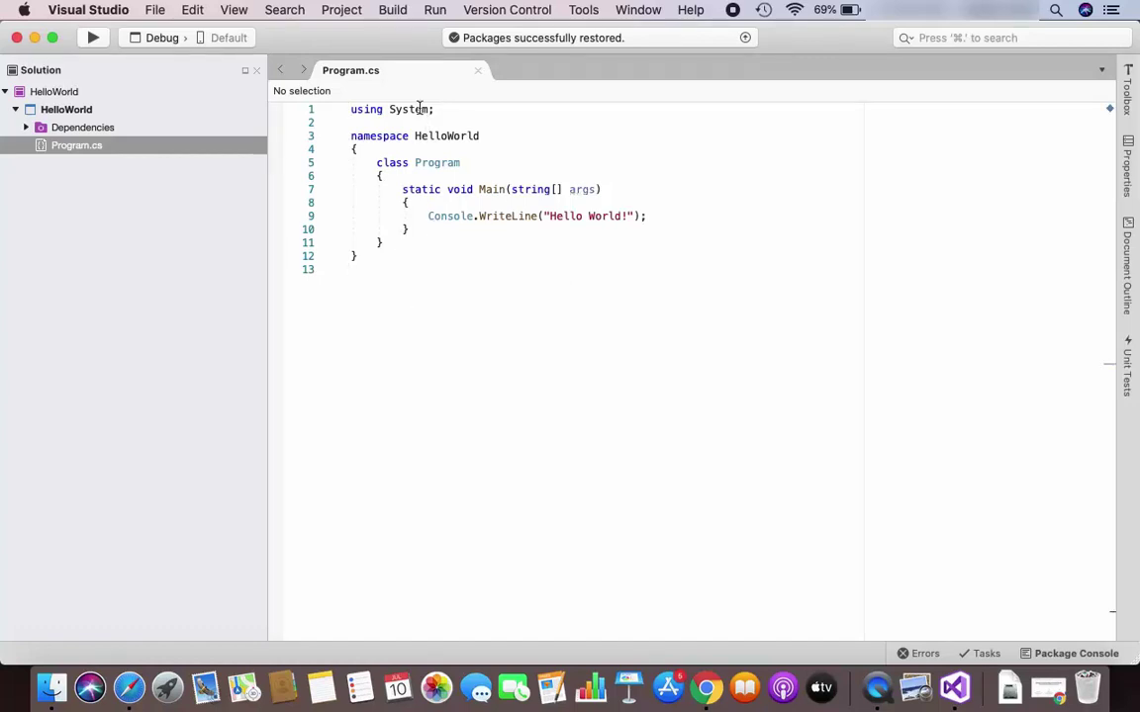
# Build the HelloWorld solution with Build All until Build successful, then bring up the Run menu
pyautogui.click(394, 12)
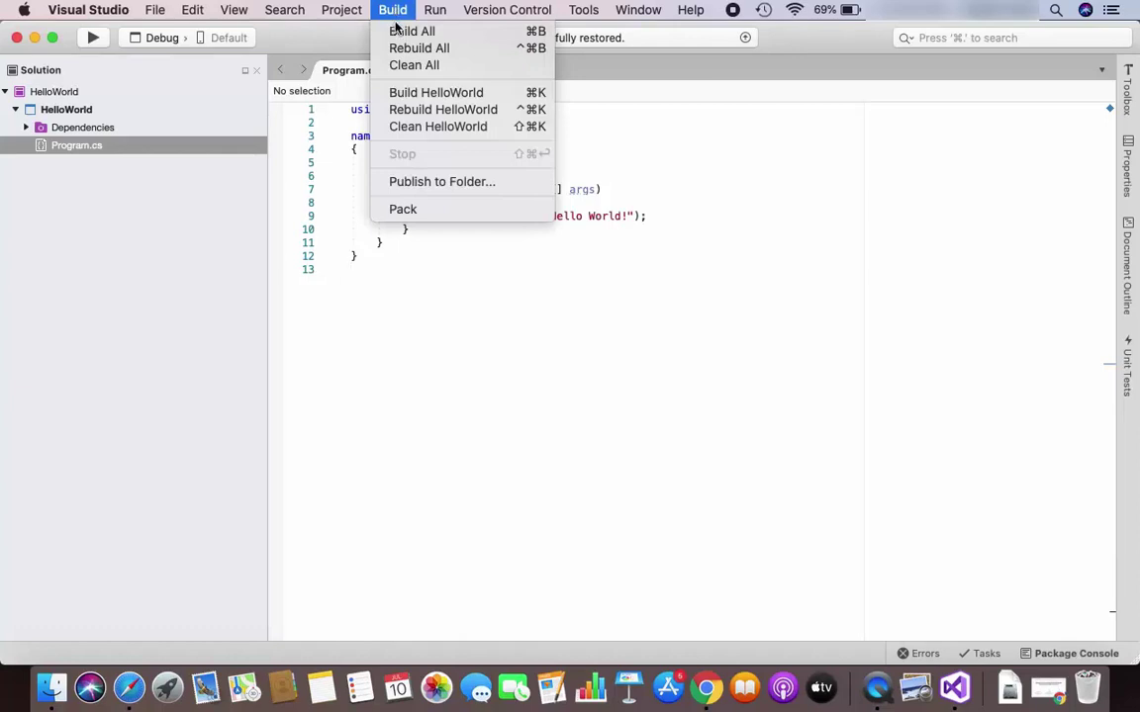
pyautogui.click(401, 32)
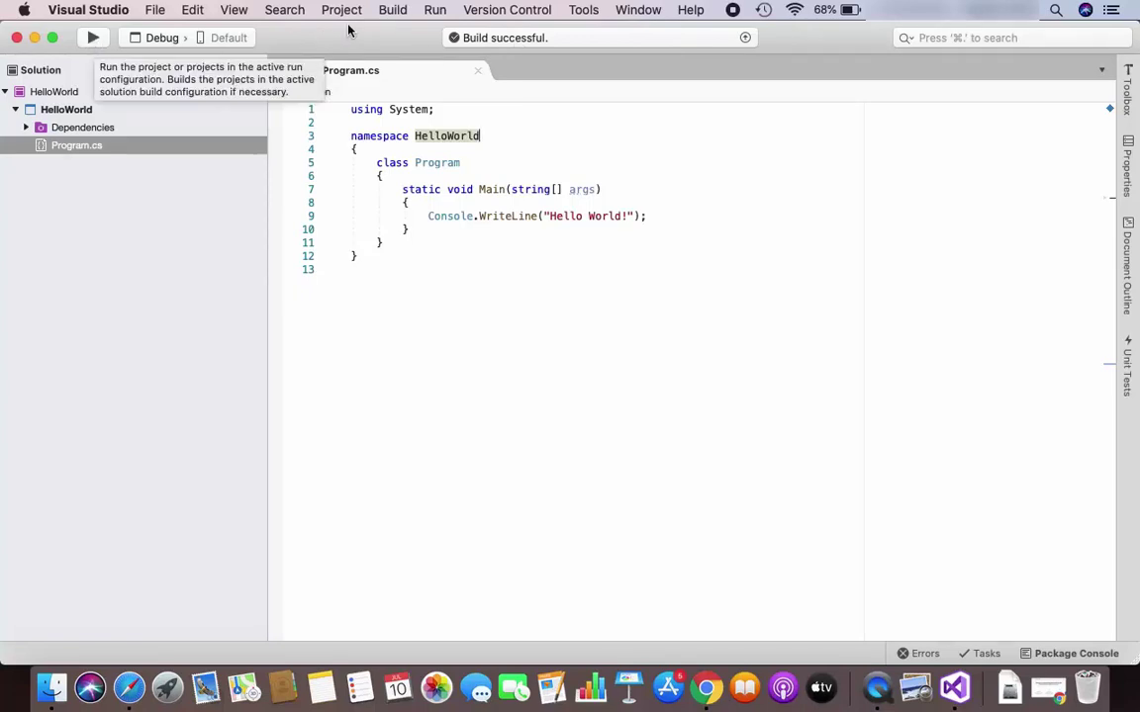
pyautogui.click(435, 10)
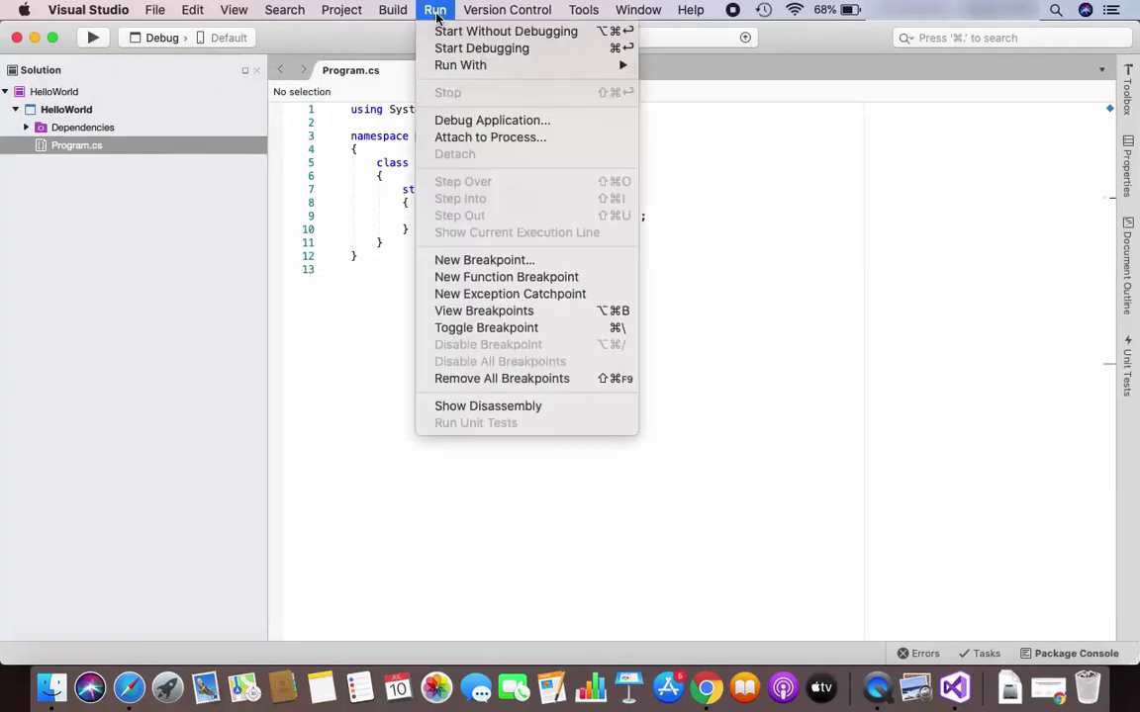
pyautogui.moveTo(436, 65)
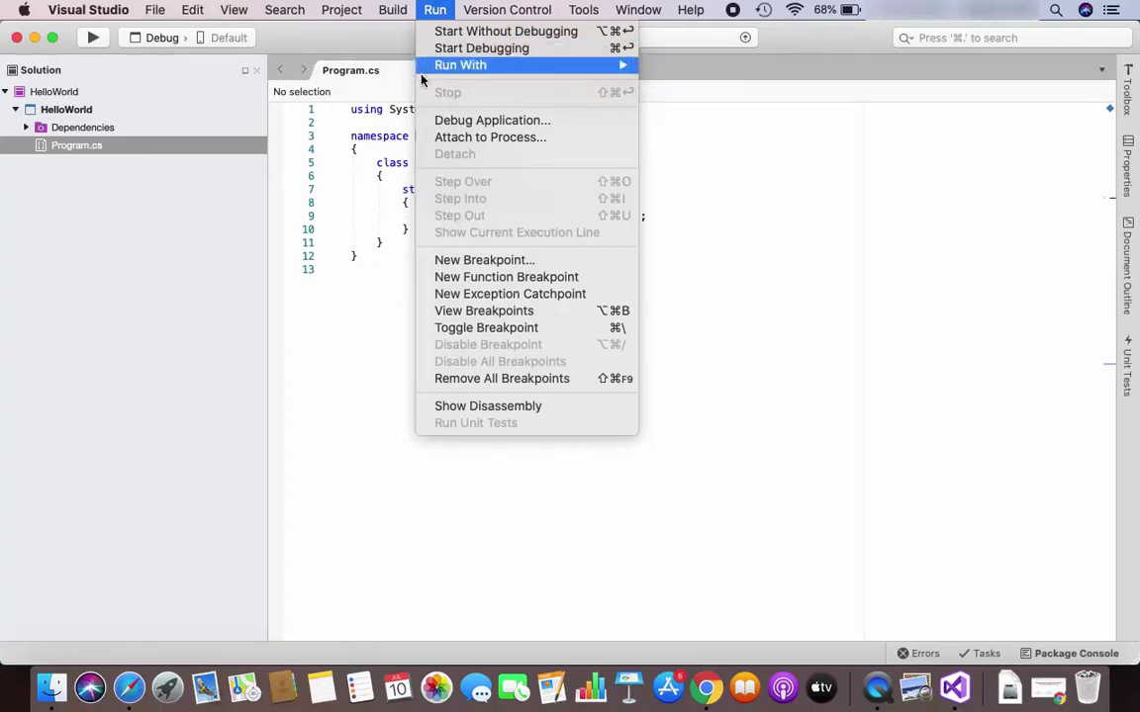
# Run HelloWorld and inspect the 'Hello World!' line in the terminal output
pyautogui.click(112, 53)
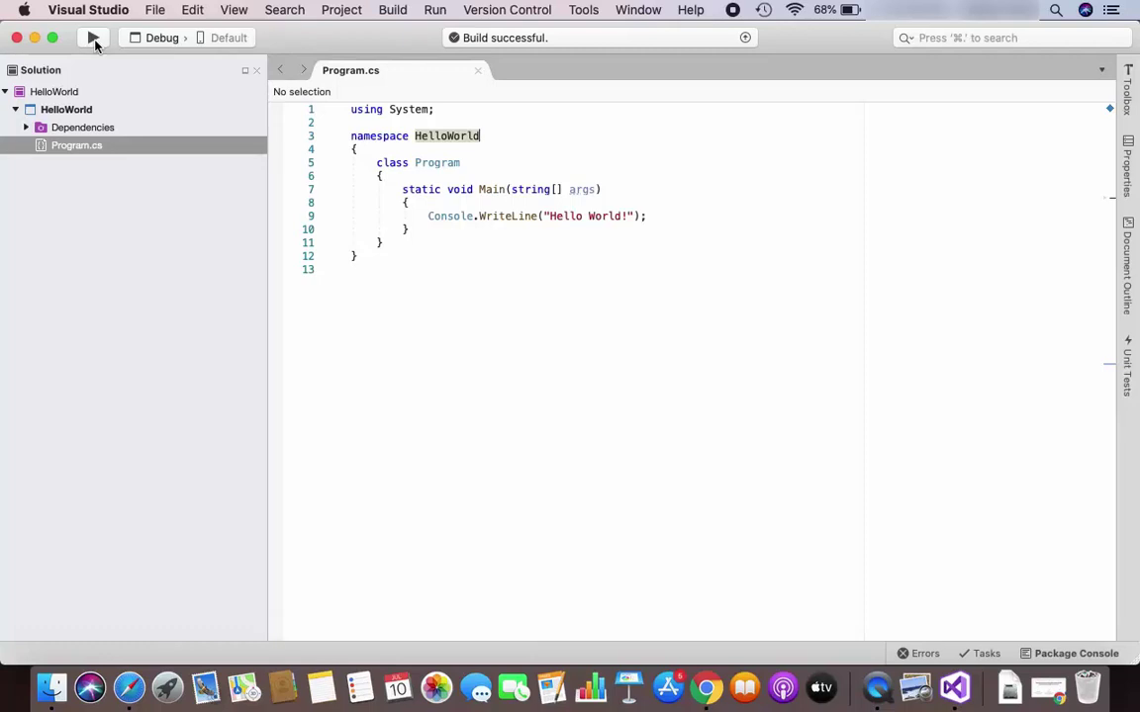
pyautogui.click(95, 42)
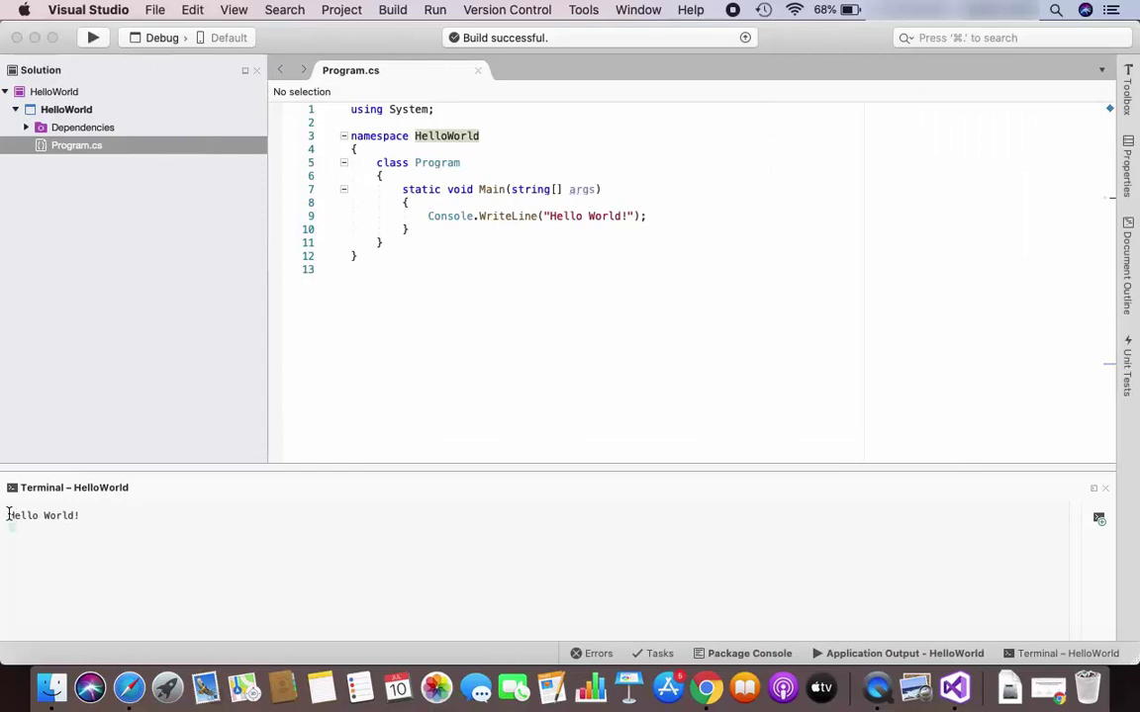
pyautogui.moveTo(8, 516); pyautogui.dragTo(76, 516)
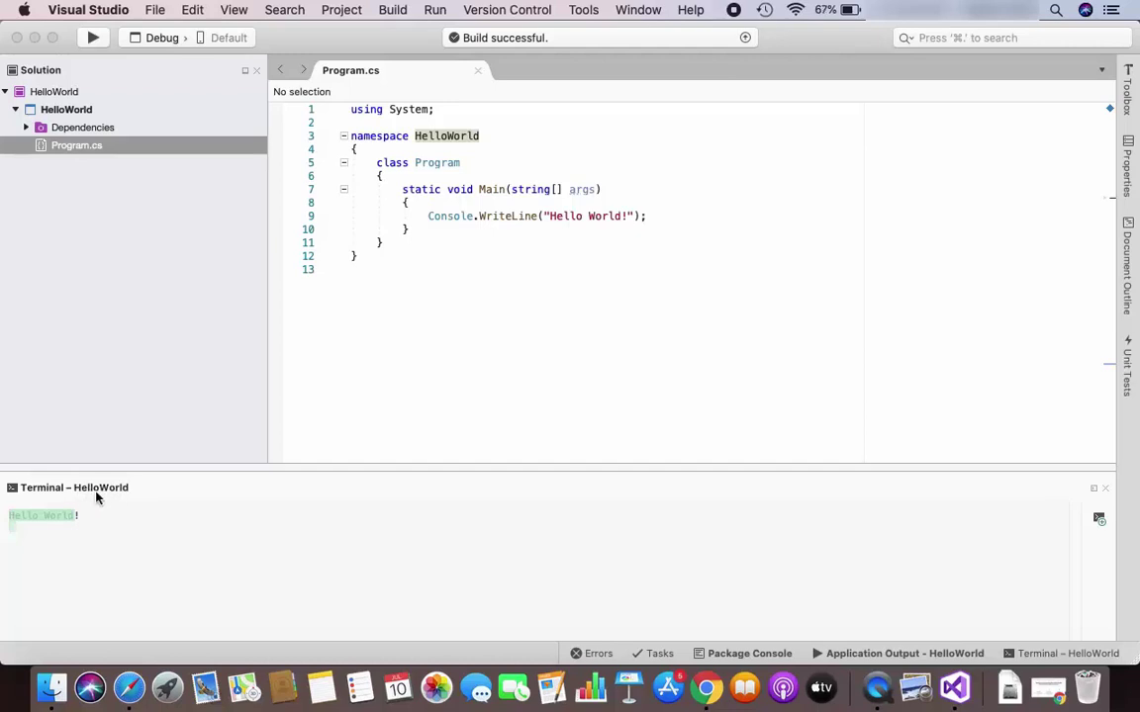
pyautogui.click(43, 519)
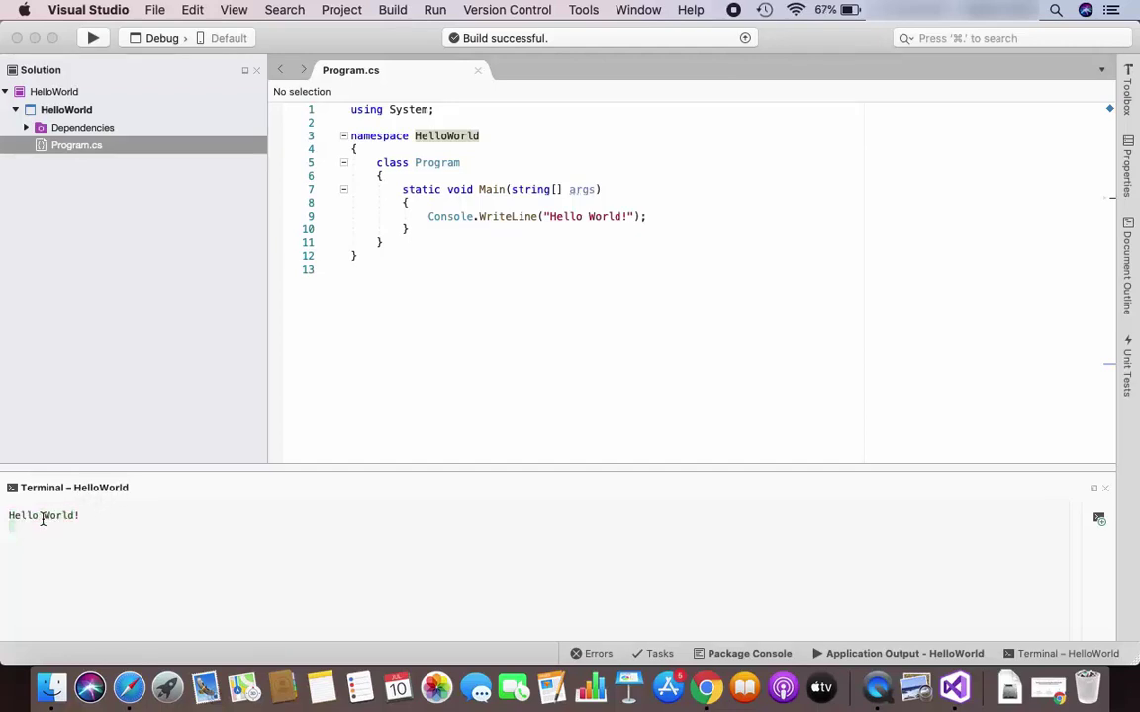
# Append '!!!!!11111' to the Hello World message, rebuild the solution, and run it again
pyautogui.click(626, 215)
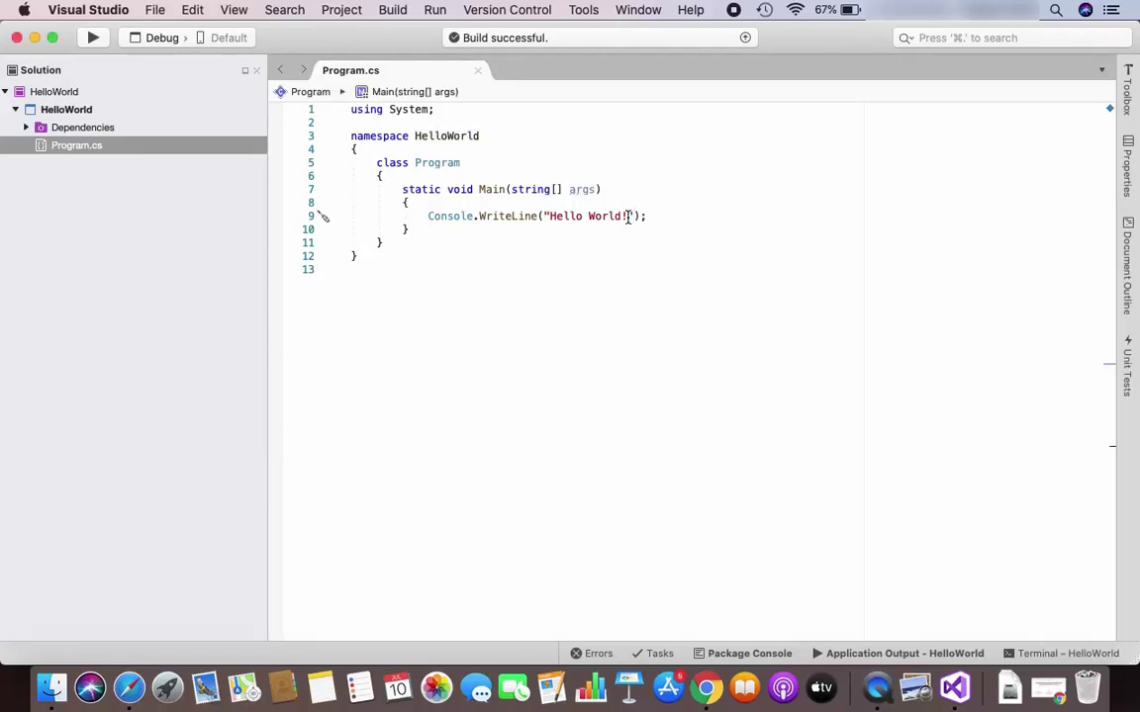
pyautogui.write('!!!!!11111')
pyautogui.click(393, 10)
pyautogui.click(399, 35)
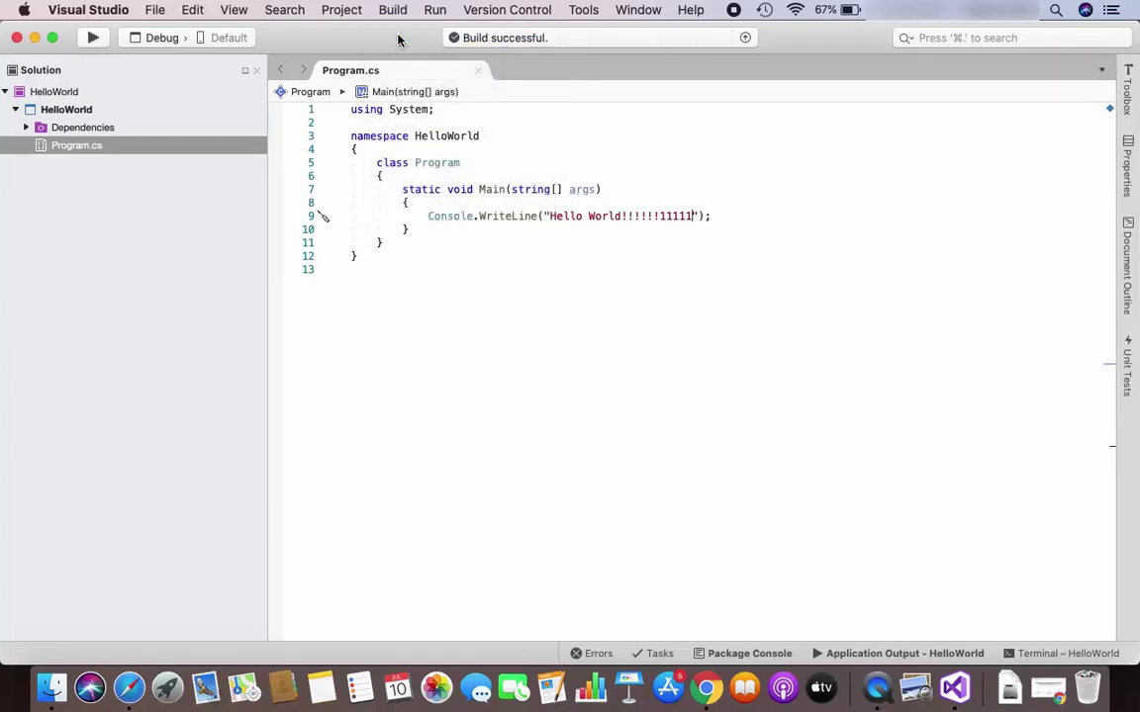
pyautogui.click(93, 39)
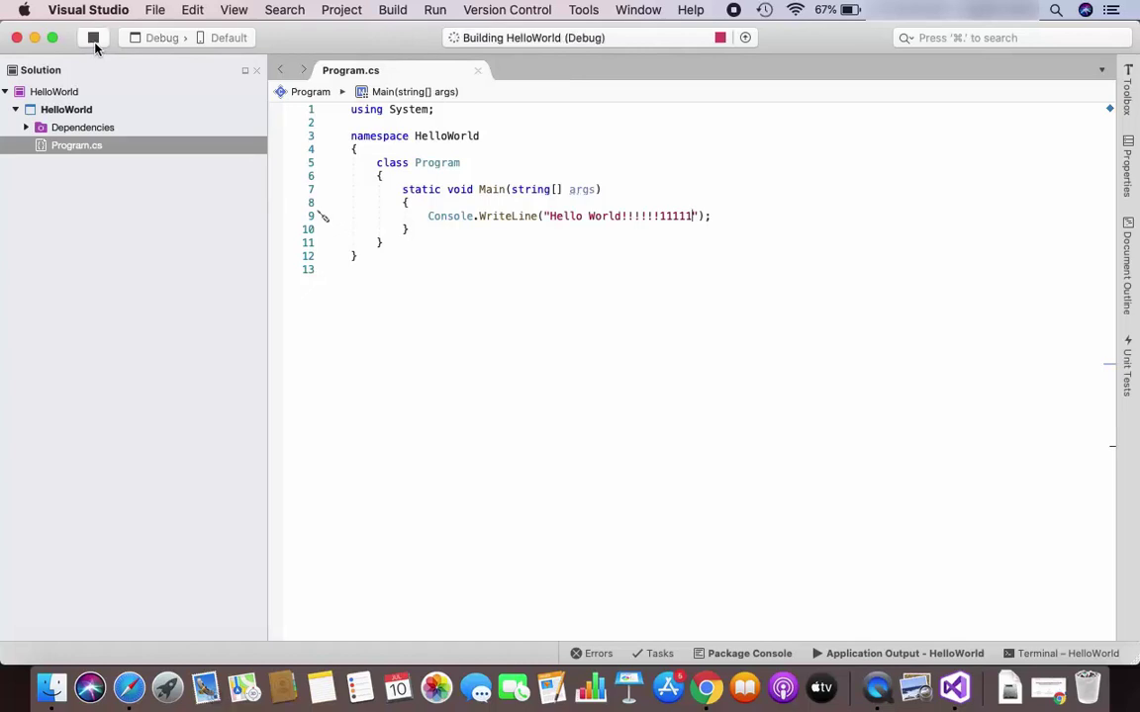